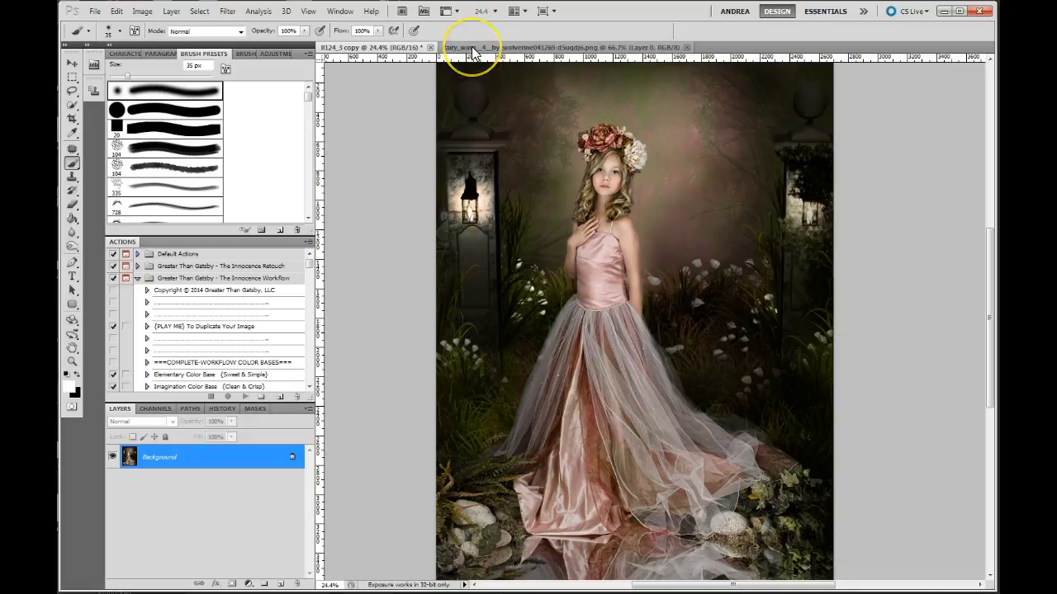
- Copy the fairy wing layer from its own document into the portrait, accepting the different bit depth, and close the wing file
click(470, 47)
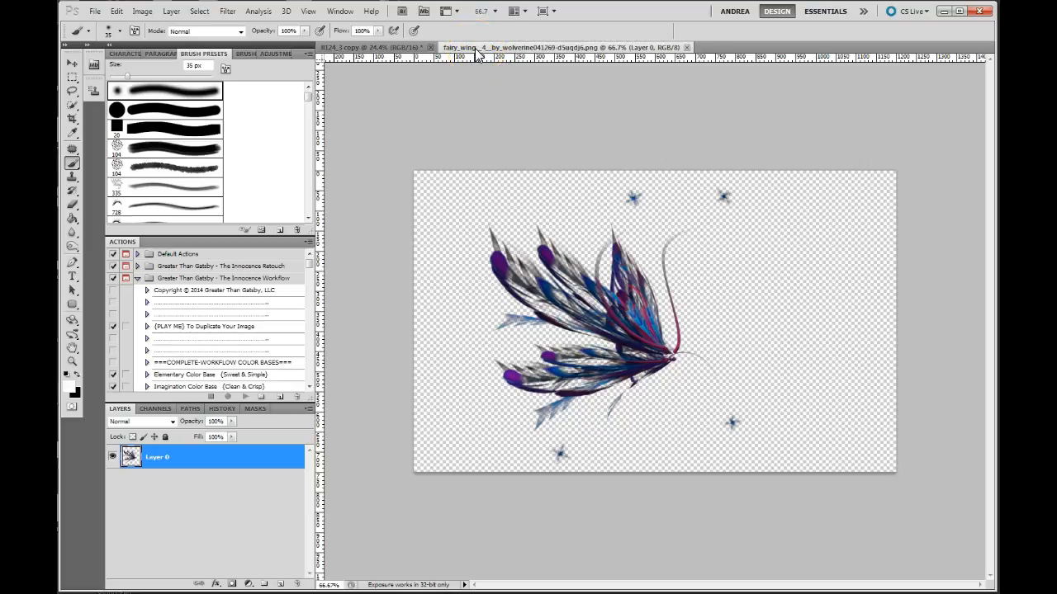
drag(478, 51, 484, 102)
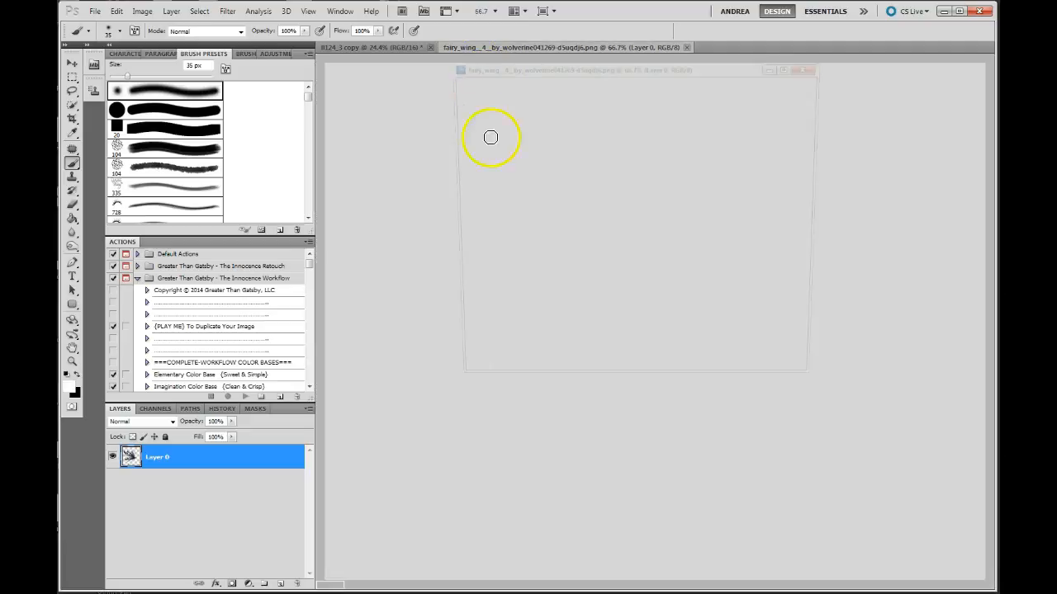
drag(575, 71, 733, 197)
drag(218, 463, 474, 359)
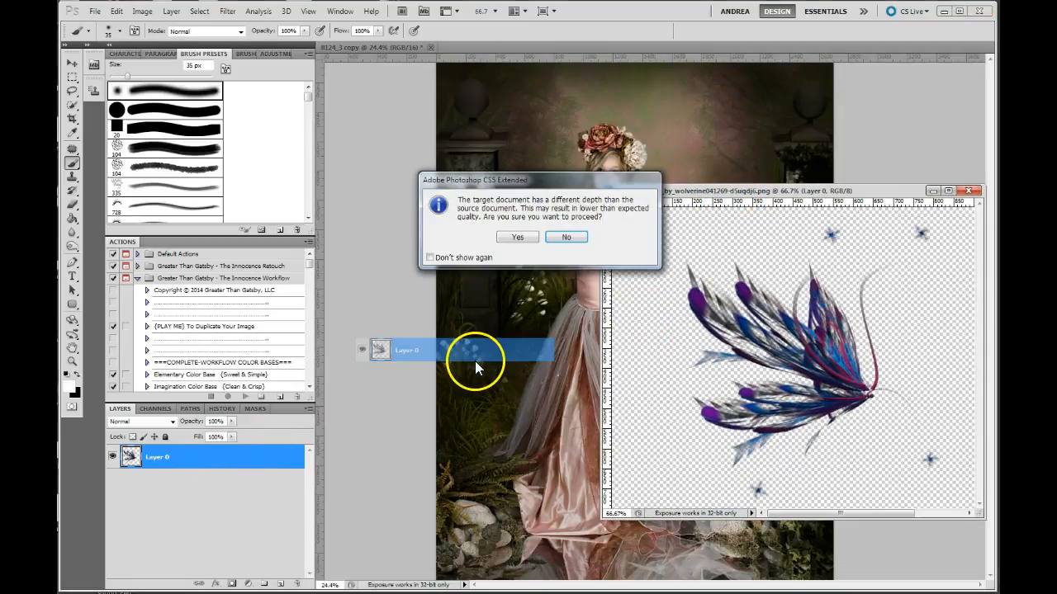
click(518, 239)
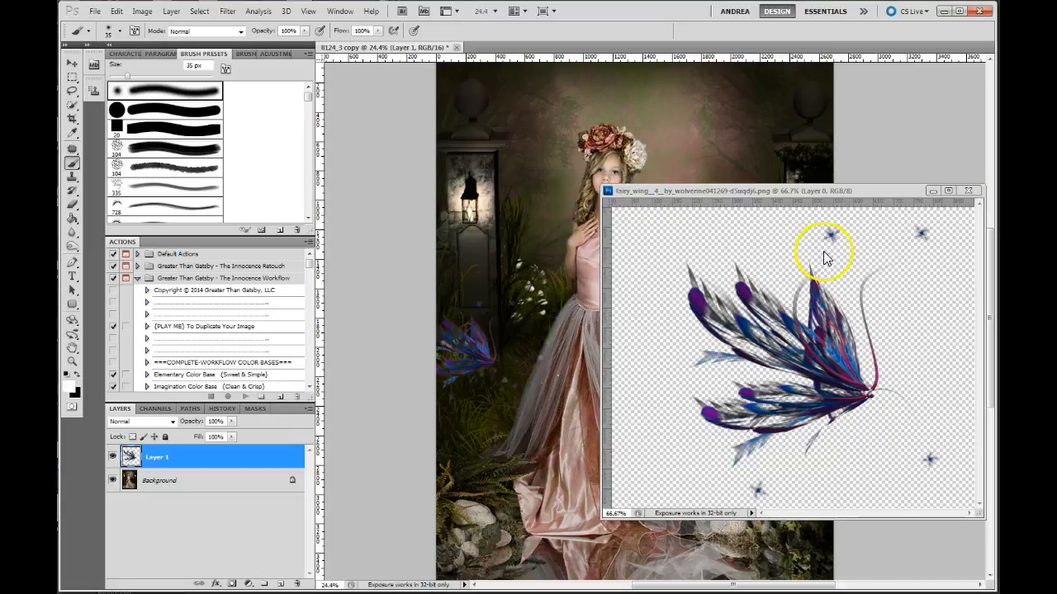
click(967, 191)
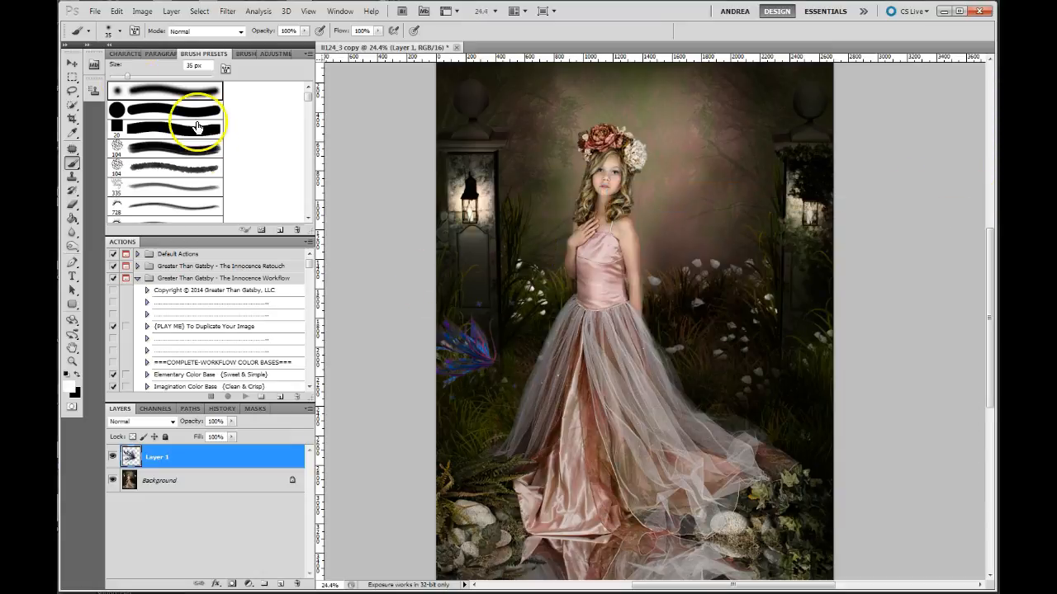
- Move the wing into the background beside the girl's bare shoulder and flip it horizontally
click(72, 64)
mouse_move(462, 355)
mouse_down()
mouse_move(554, 365)
mouse_move(697, 312)
mouse_move(698, 300)
mouse_up()
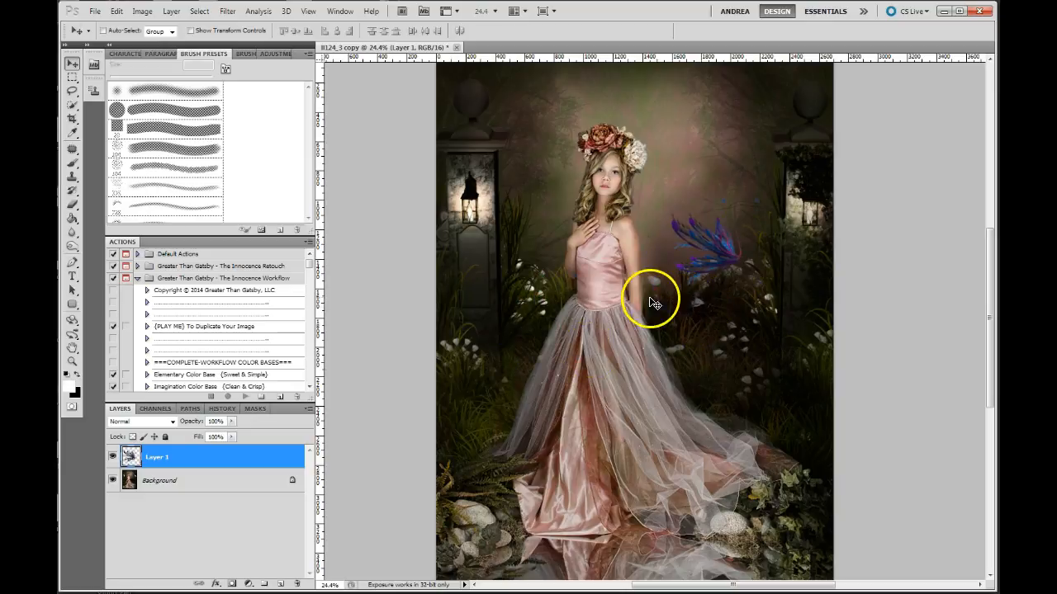
click(118, 13)
mouse_move(222, 246)
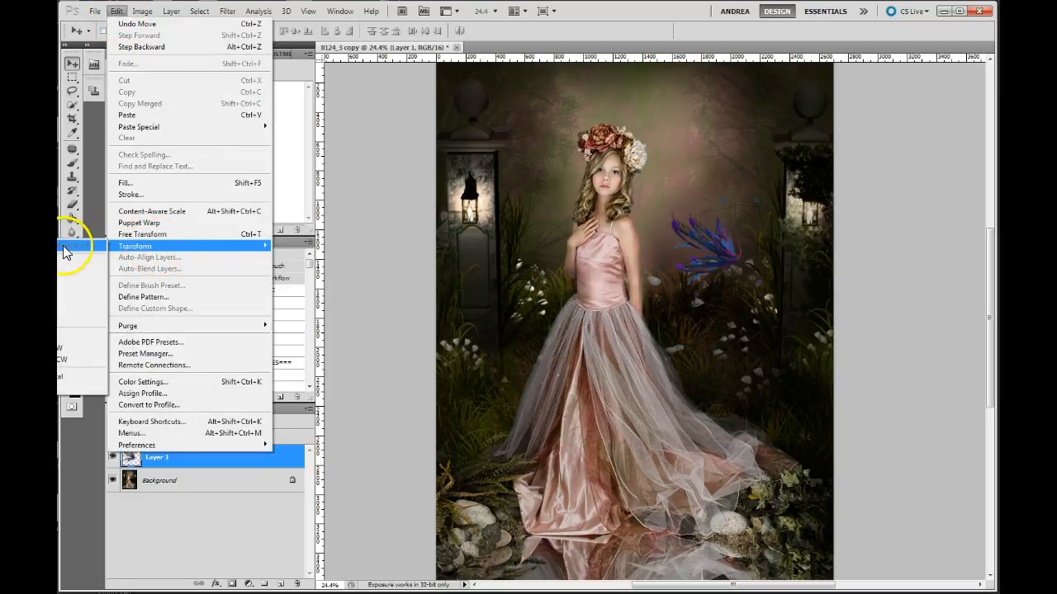
click(64, 389)
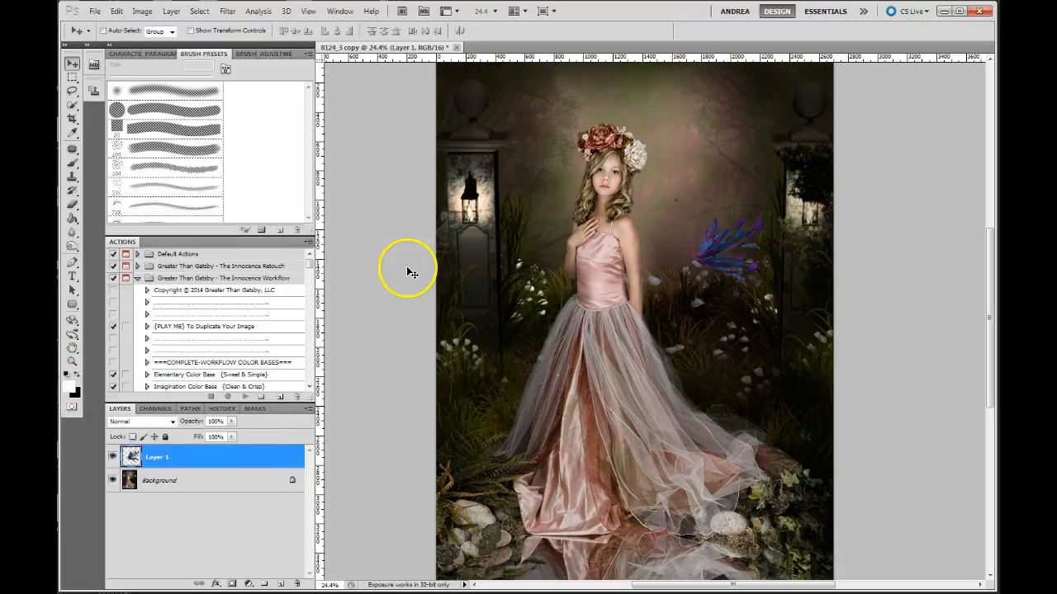
- Enlarge the wing with Free Transform and position its base at the girl's back beside her bodice
key(ctrl+t)
drag(676, 302, 538, 507)
mouse_move(768, 193)
mouse_down()
mouse_move(793, 156)
mouse_move(764, 184)
mouse_up()
click(664, 31)
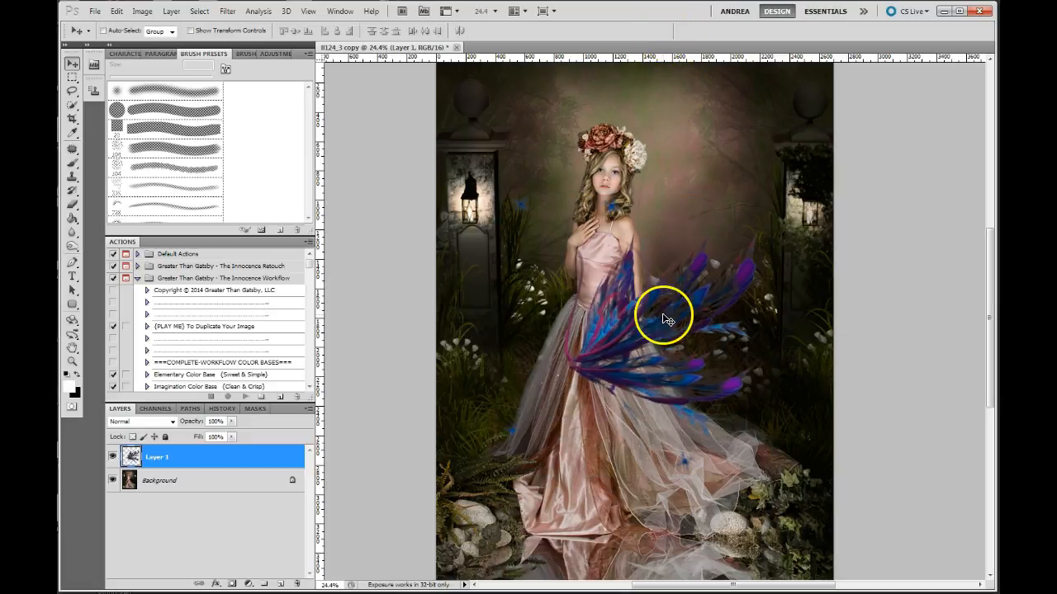
drag(551, 324, 627, 272)
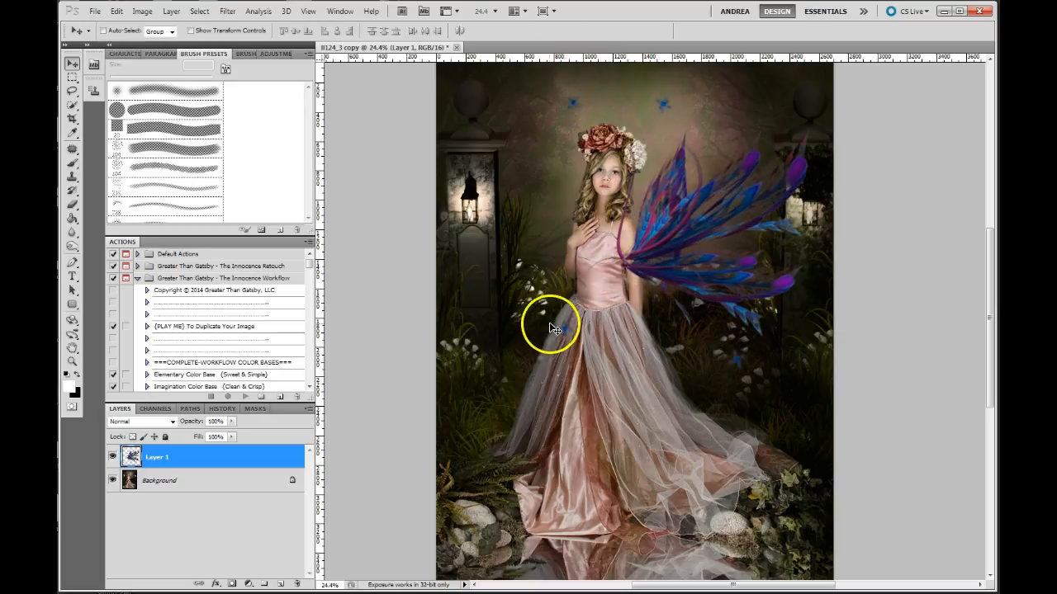
mouse_move(694, 261)
mouse_down()
mouse_move(710, 232)
mouse_move(678, 266)
mouse_up()
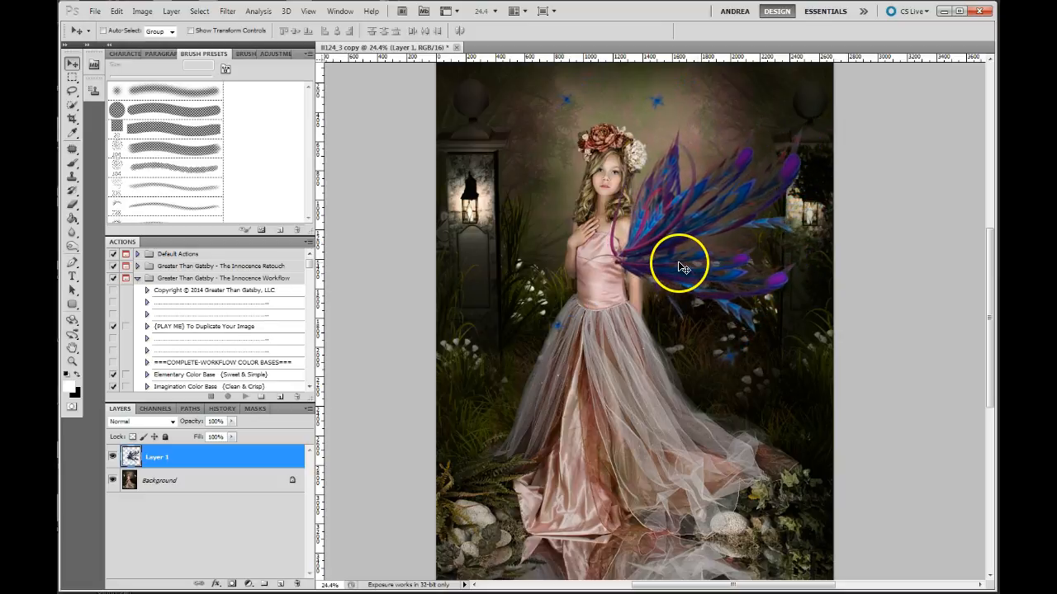
- Rotate the wing counterclockwise with Free Transform so that it stands more upright behind the girl
key(ctrl+t)
drag(479, 385, 625, 323)
click(664, 31)
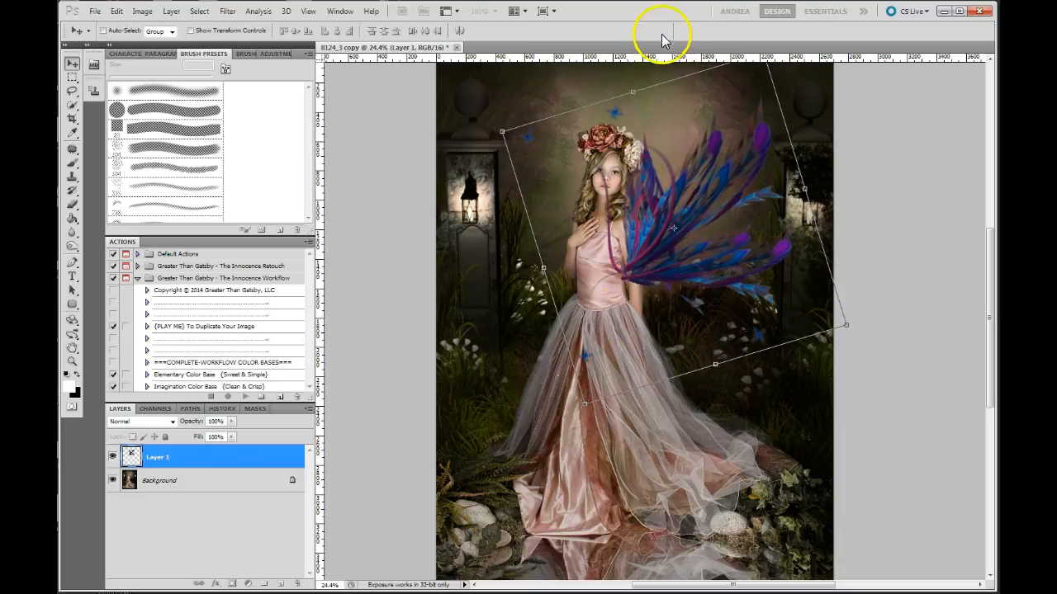
- Add a layer mask to the wing layer and brush black over the wing where it covers the girl's arm and shoulder
click(231, 585)
click(73, 162)
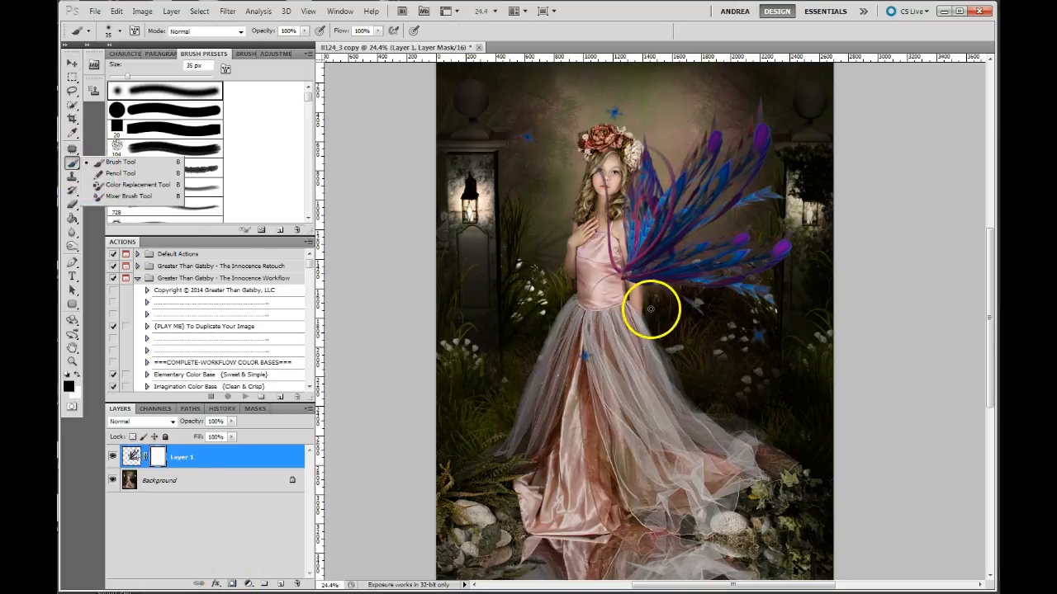
key(bracketright)
key(bracketright)
key(bracketright)
key(bracketright)
key(bracketright)
key(bracketright)
key(bracketright)
key(bracketright)
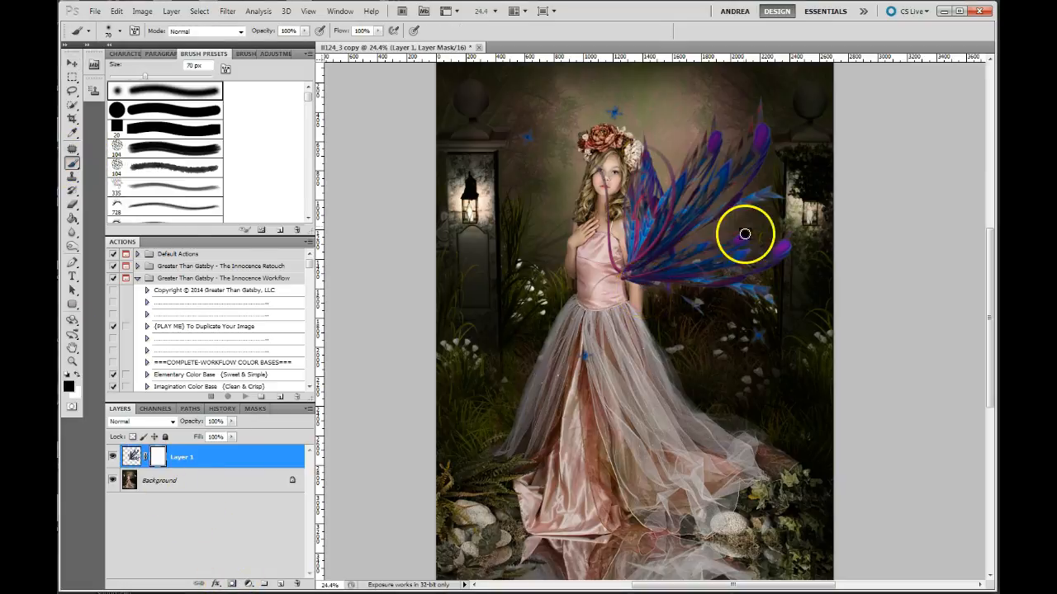
mouse_move(624, 270)
mouse_down()
mouse_move(642, 280)
mouse_move(625, 233)
mouse_move(637, 236)
mouse_move(632, 259)
mouse_move(609, 182)
mouse_move(629, 147)
mouse_move(641, 156)
mouse_move(625, 189)
mouse_move(627, 237)
mouse_up()
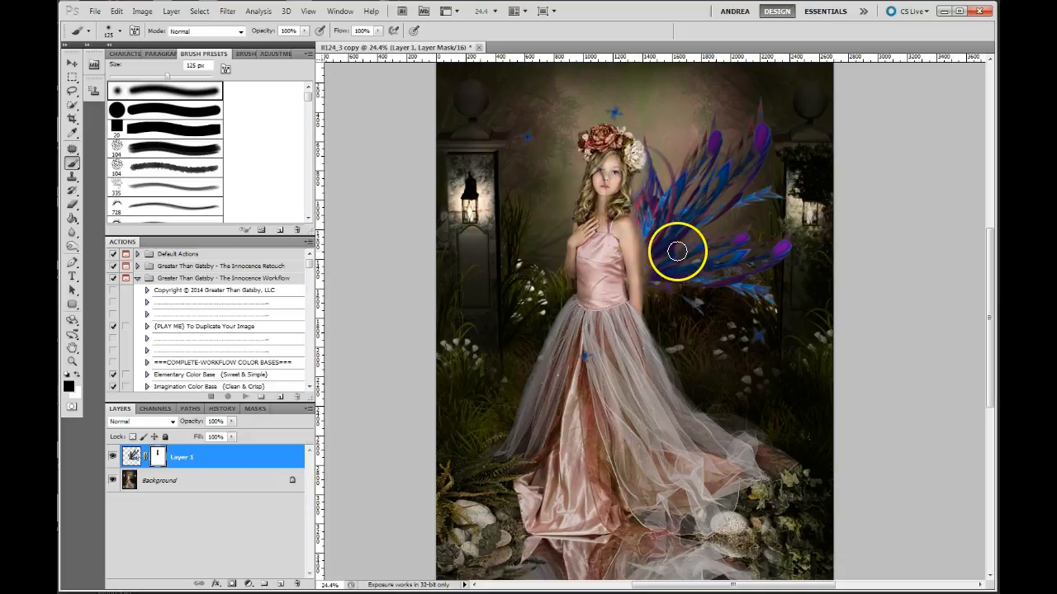
- Restore the wing edge beside the arm with white at 80 px, and mask out the strand crossing the face and neck
scroll(677, 278, up, 1)
scroll(677, 279, up, 2)
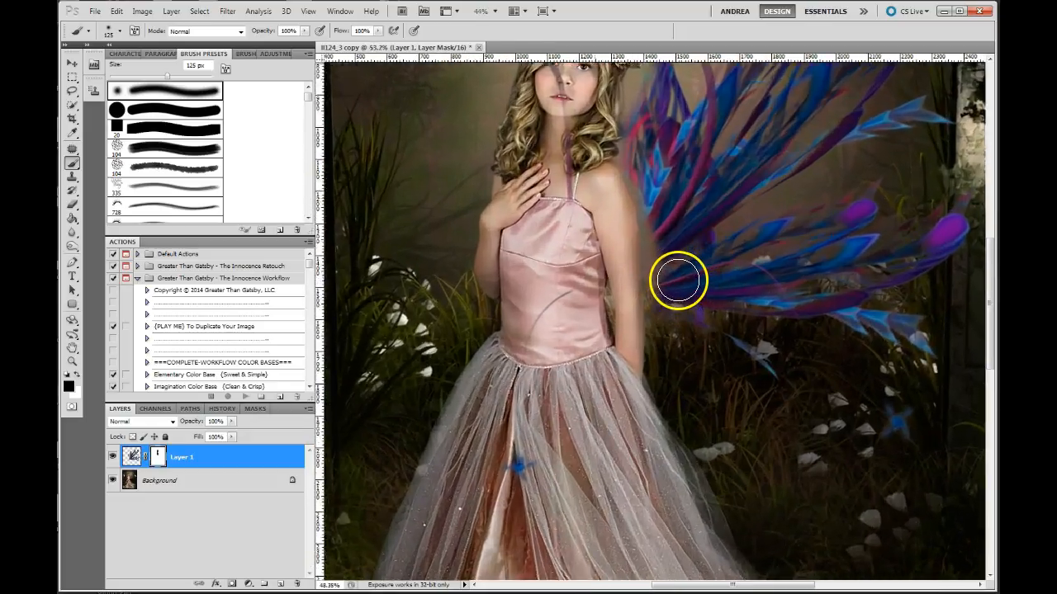
key(bracketleft)
key(bracketleft)
key(bracketleft)
key(x)
mouse_move(643, 193)
mouse_down()
mouse_move(642, 174)
mouse_move(662, 231)
mouse_move(660, 284)
mouse_up()
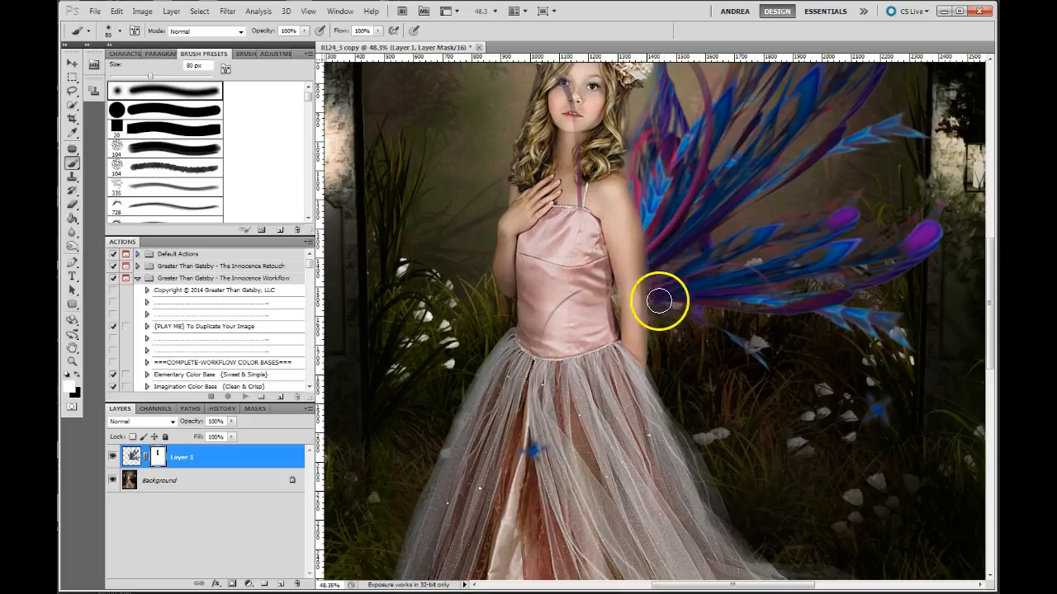
scroll(759, 243, down, 2)
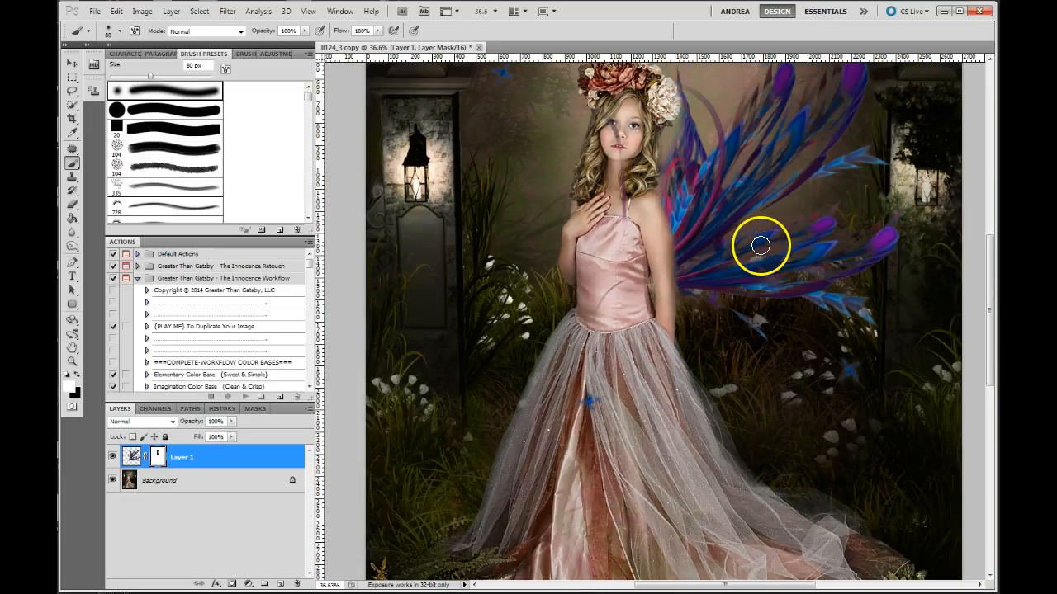
mouse_move(635, 112)
mouse_down()
mouse_move(587, 125)
mouse_move(624, 126)
mouse_move(619, 223)
mouse_move(577, 132)
mouse_move(590, 177)
mouse_up()
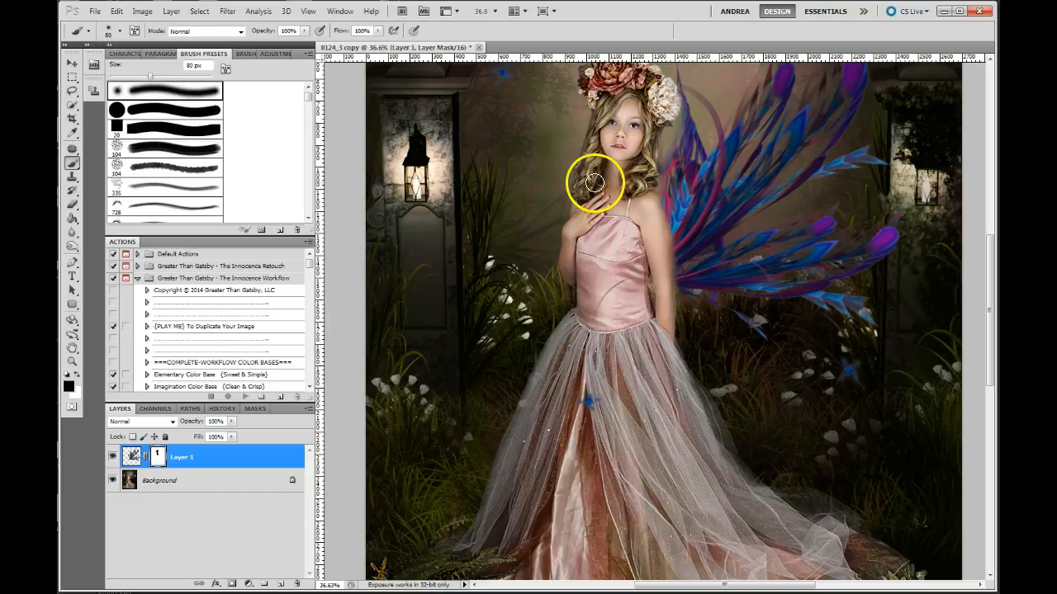
- Delete the layer mask from the wing layer
click(170, 479)
right_click(158, 463)
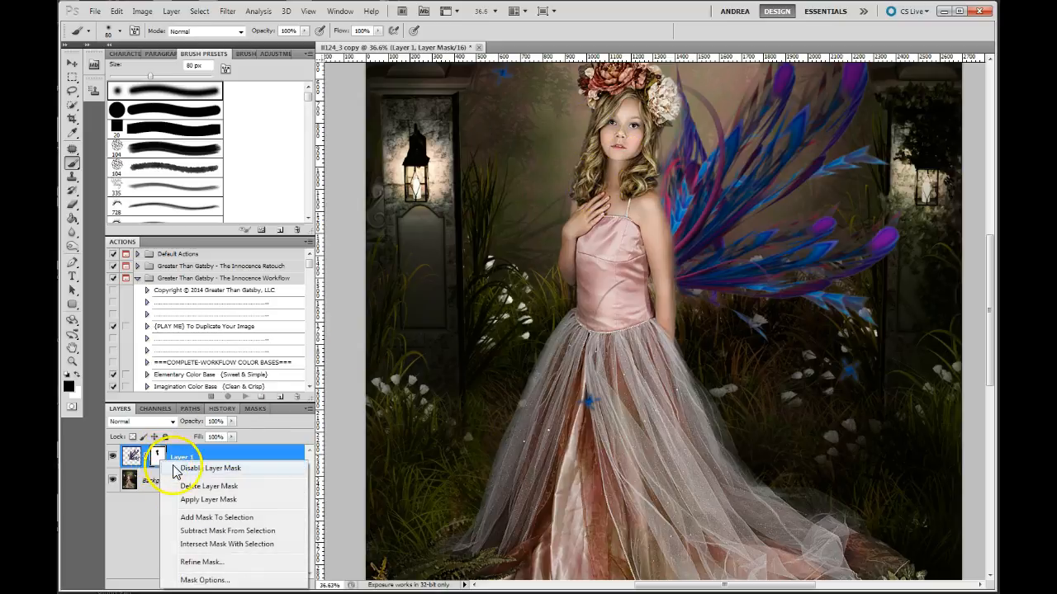
click(188, 486)
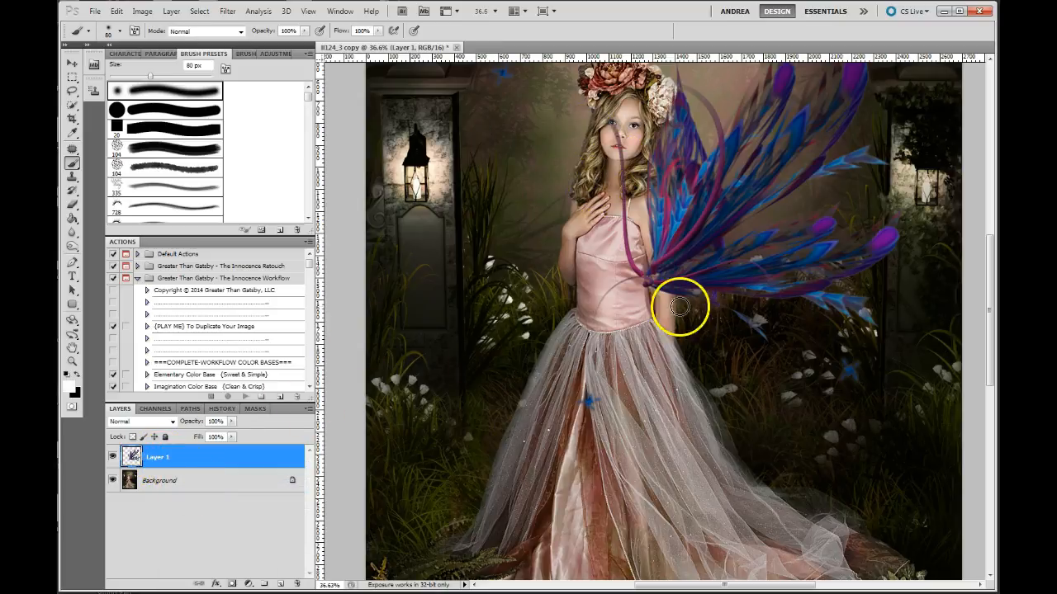
- Hide the wing layer and duplicate the Background layer
click(113, 457)
click(166, 487)
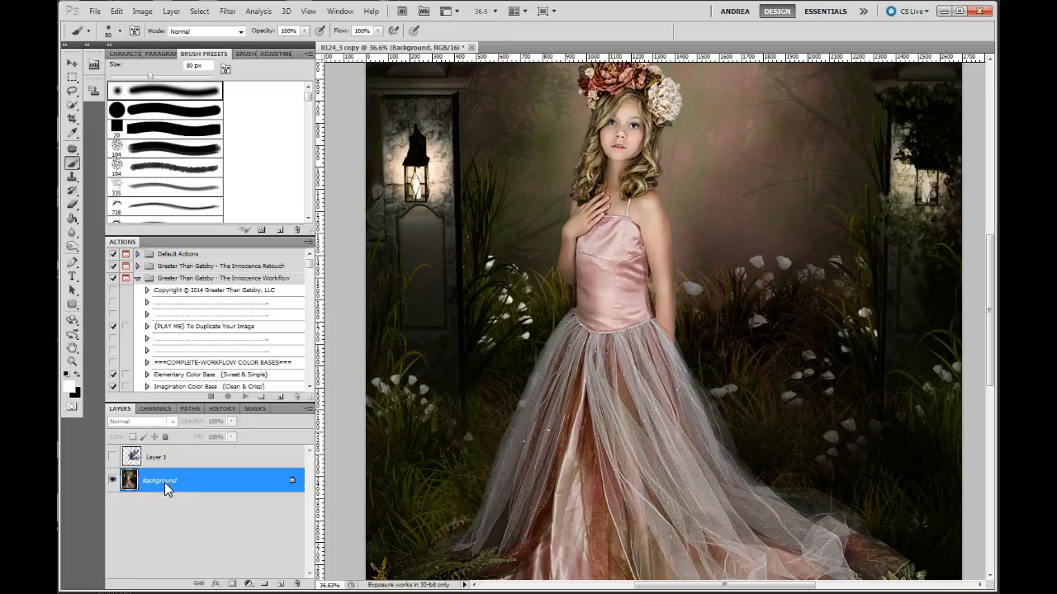
right_click(164, 488)
click(173, 503)
click(430, 475)
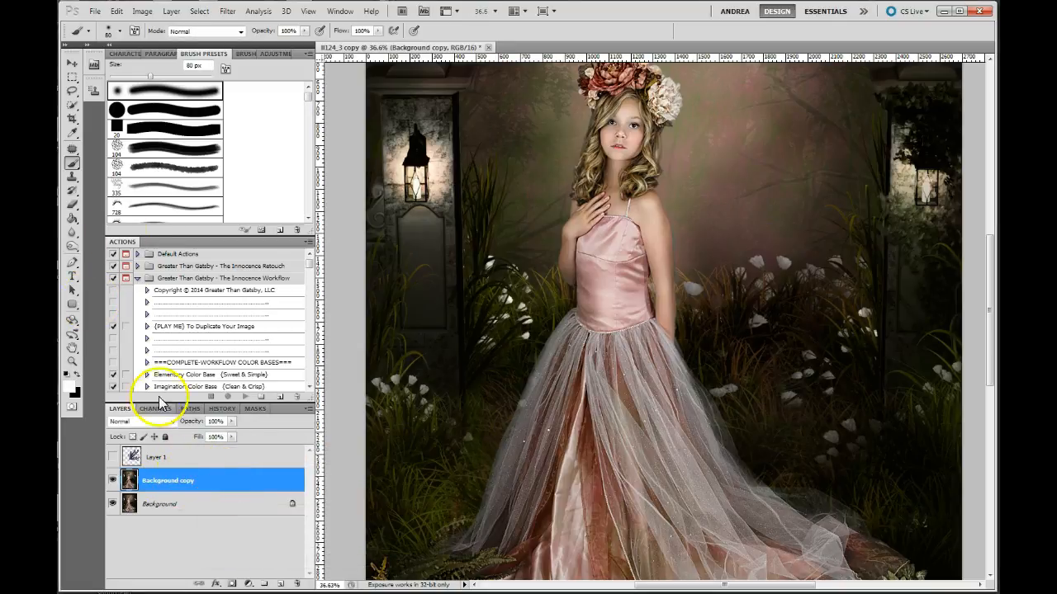
- Select the girl's bare arm and the adjoining hair, white flower and skirt edge on the background copy with the Quick Selection tool
click(72, 108)
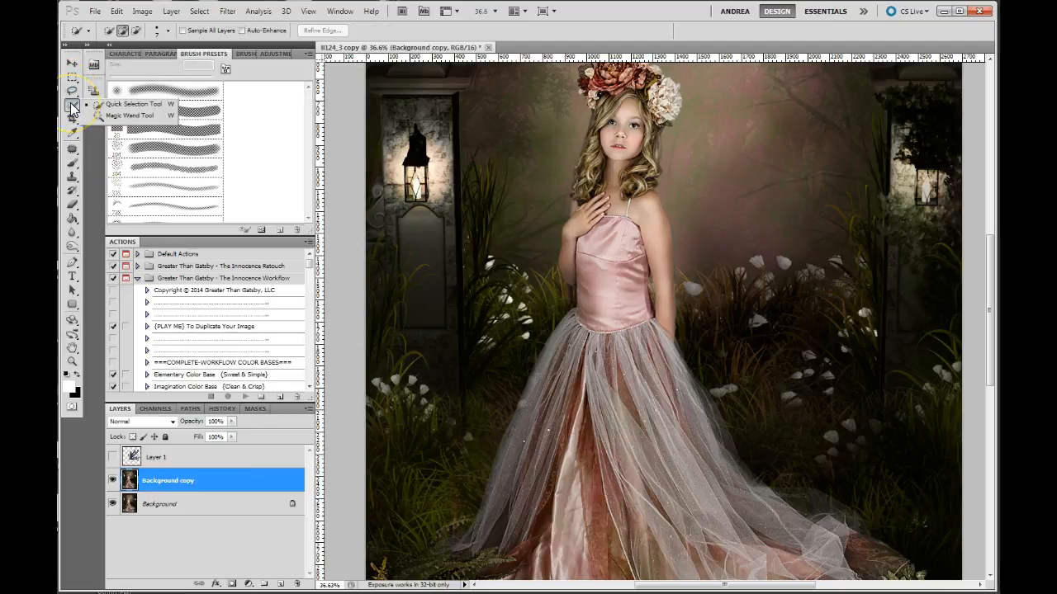
scroll(738, 240, up, 1)
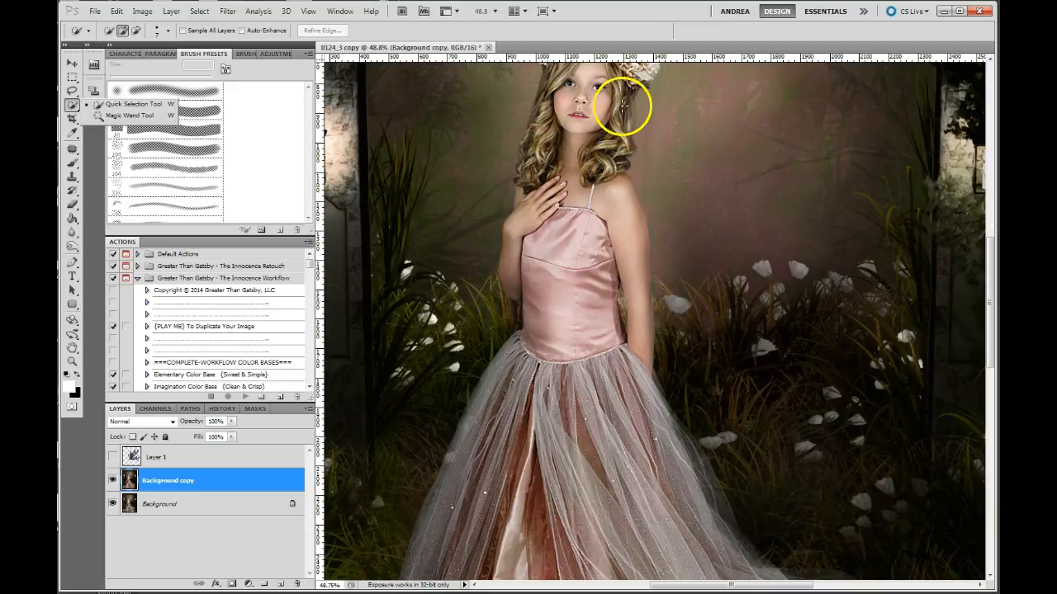
drag(678, 163, 710, 244)
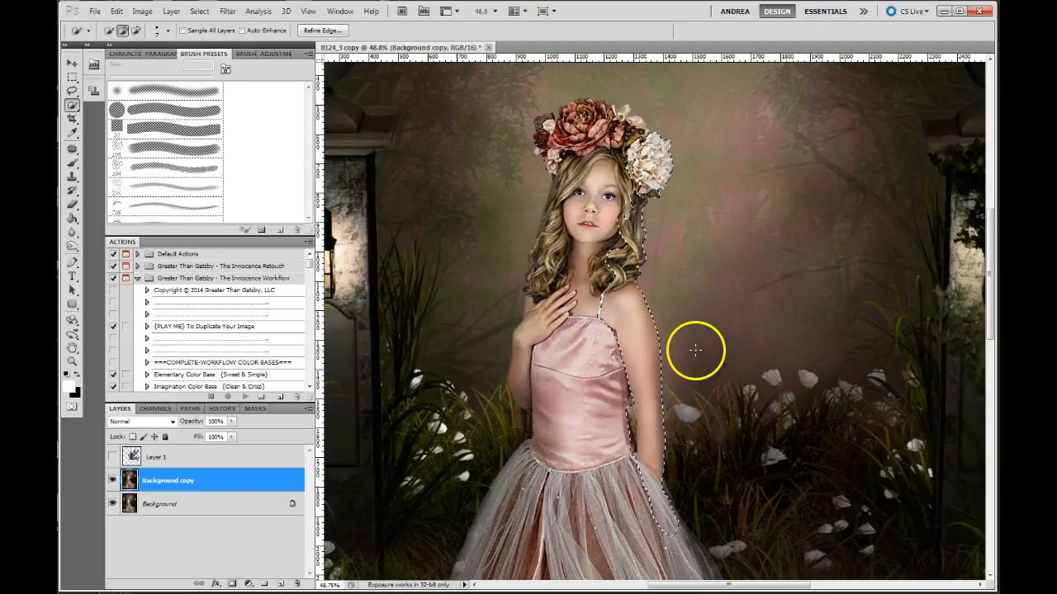
scroll(698, 350, up, 3)
scroll(697, 350, down, 3)
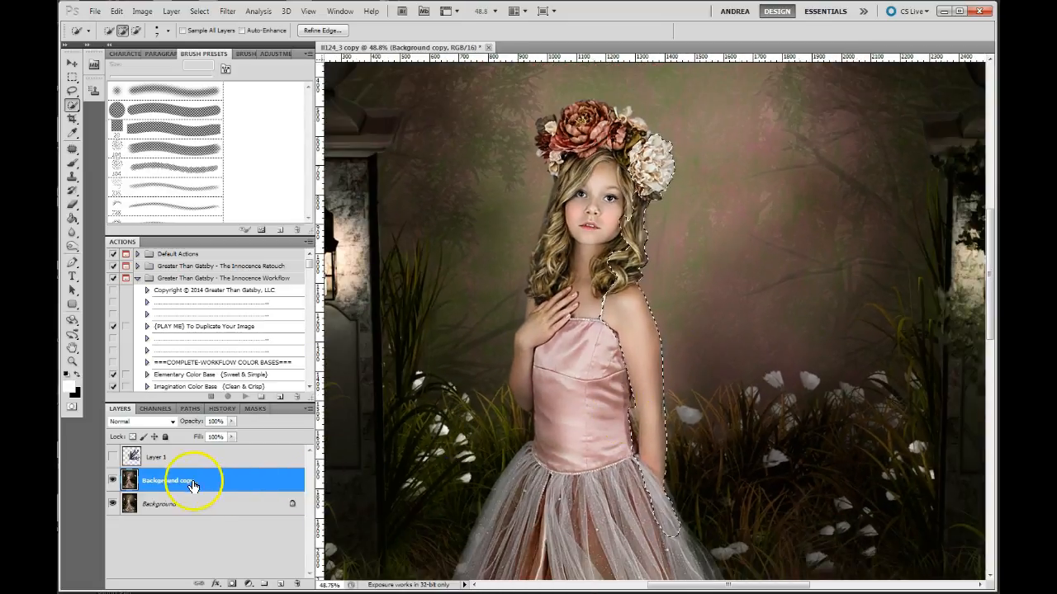
- Copy the selected arm and hair area and paste it onto a new layer
click(118, 12)
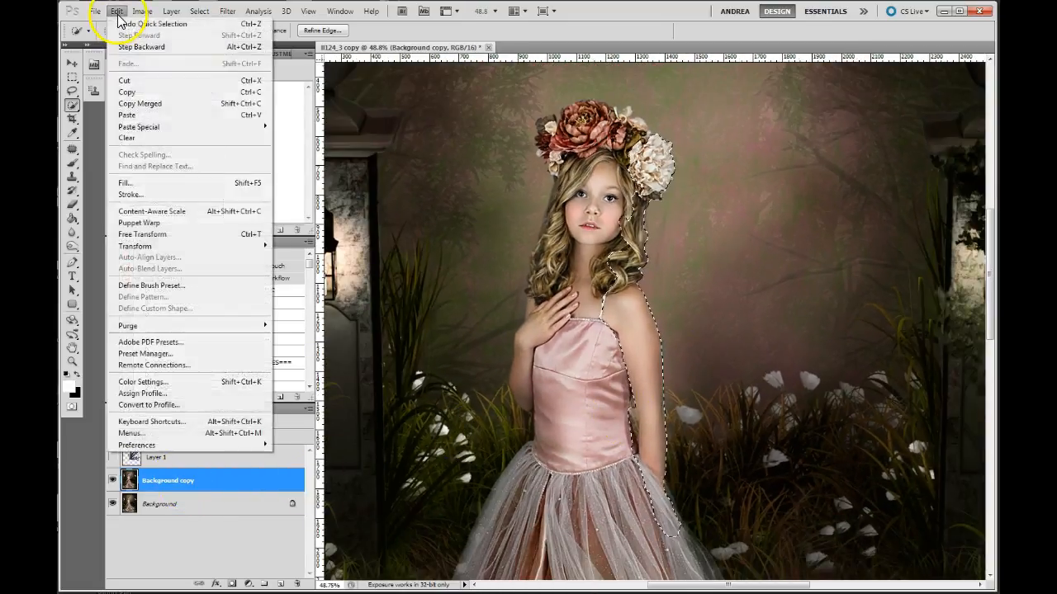
click(129, 89)
click(117, 11)
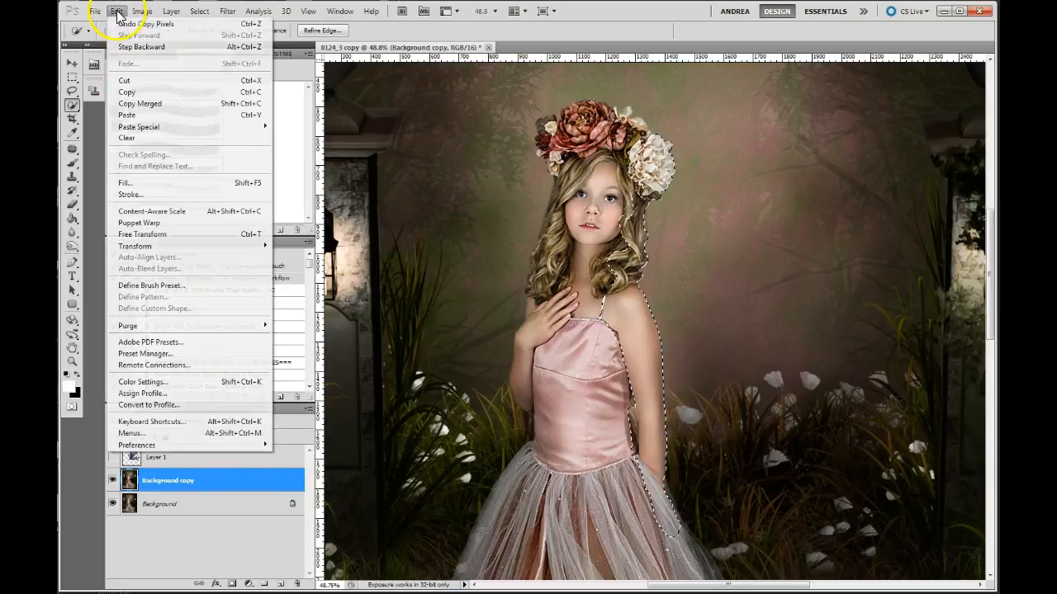
click(135, 115)
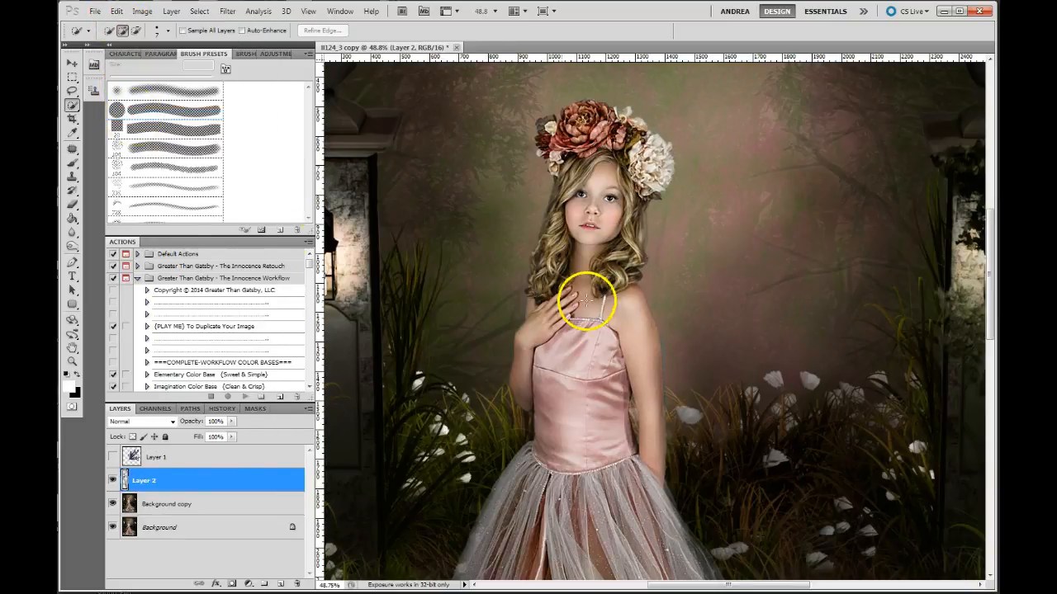
- Compare the image with the pasted arm and hair layer hidden and shown
click(113, 480)
click(113, 481)
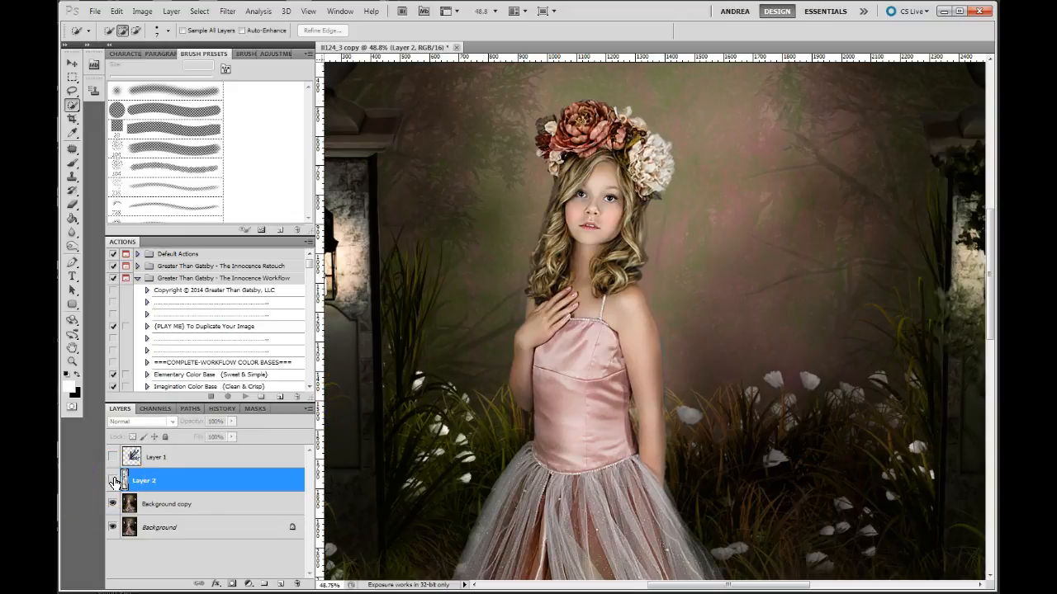
click(114, 481)
click(114, 482)
click(114, 481)
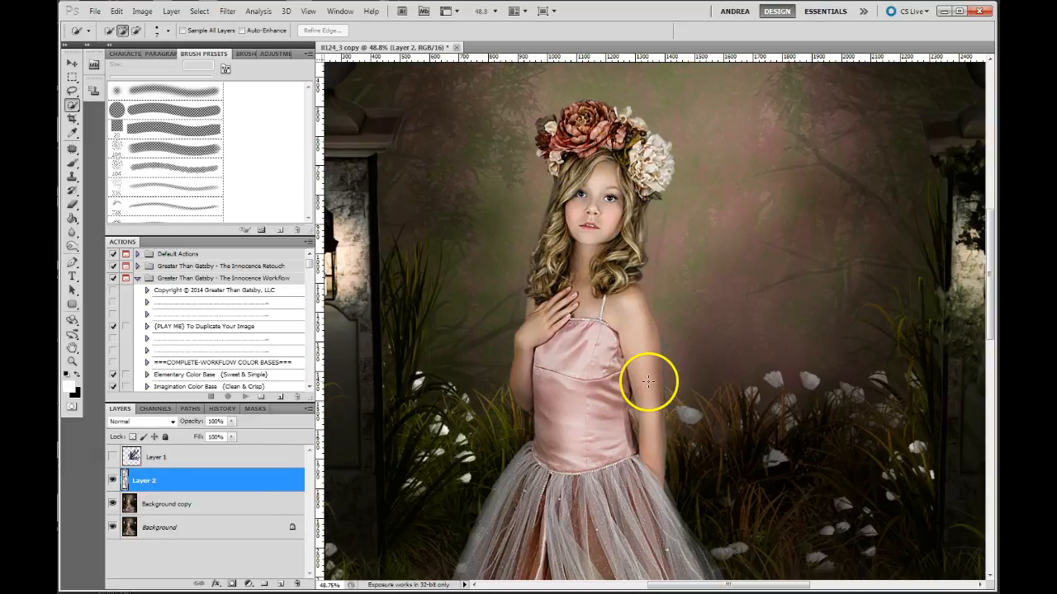
- Show the wing layer again and move the wing up and away from the girl's body
click(113, 456)
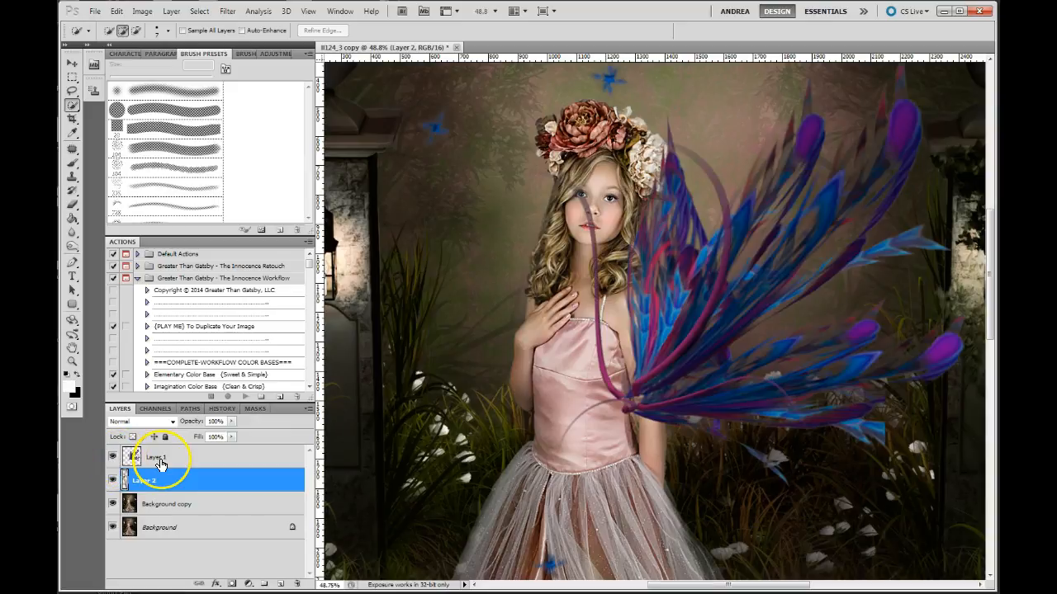
click(161, 463)
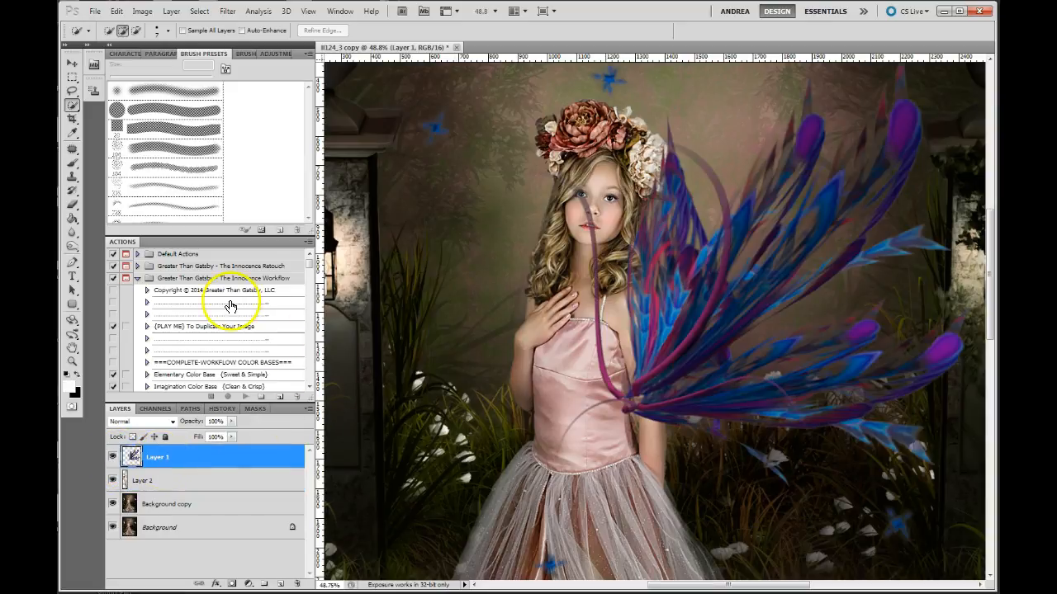
click(72, 63)
drag(418, 308, 548, 250)
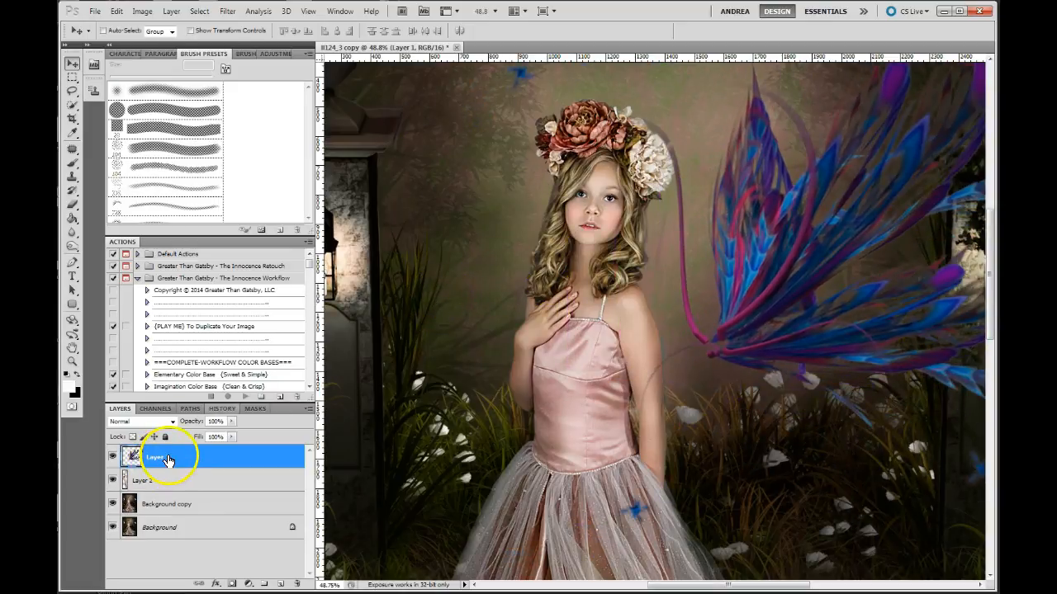
- Place the wing layer (Layer 1) beneath the arm and hair cut-out and move the wing in behind the girl's shoulder
drag(187, 460, 187, 475)
drag(187, 489, 188, 493)
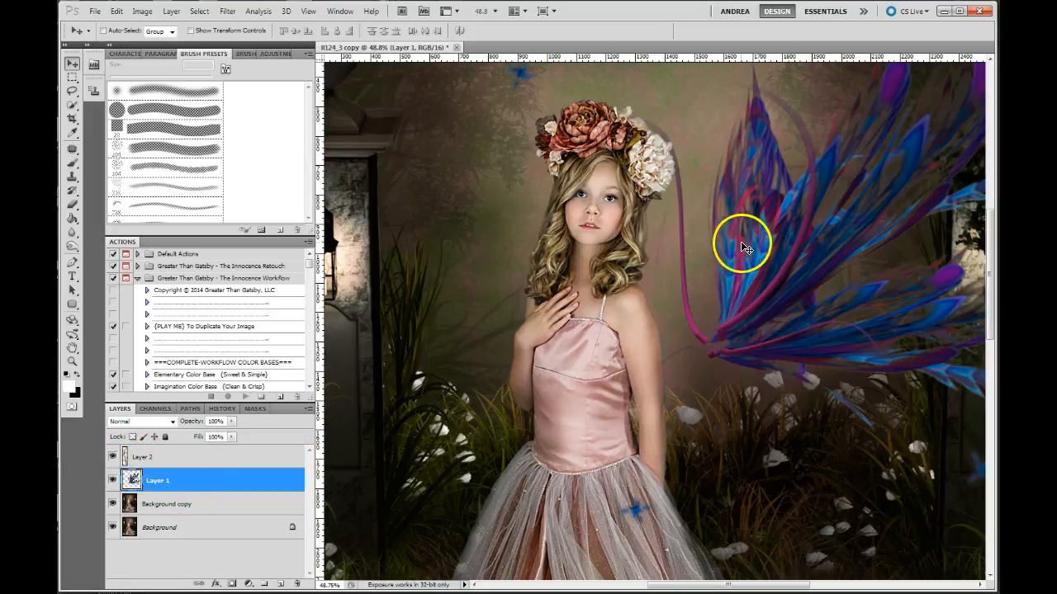
drag(767, 230, 707, 253)
drag(652, 205, 692, 302)
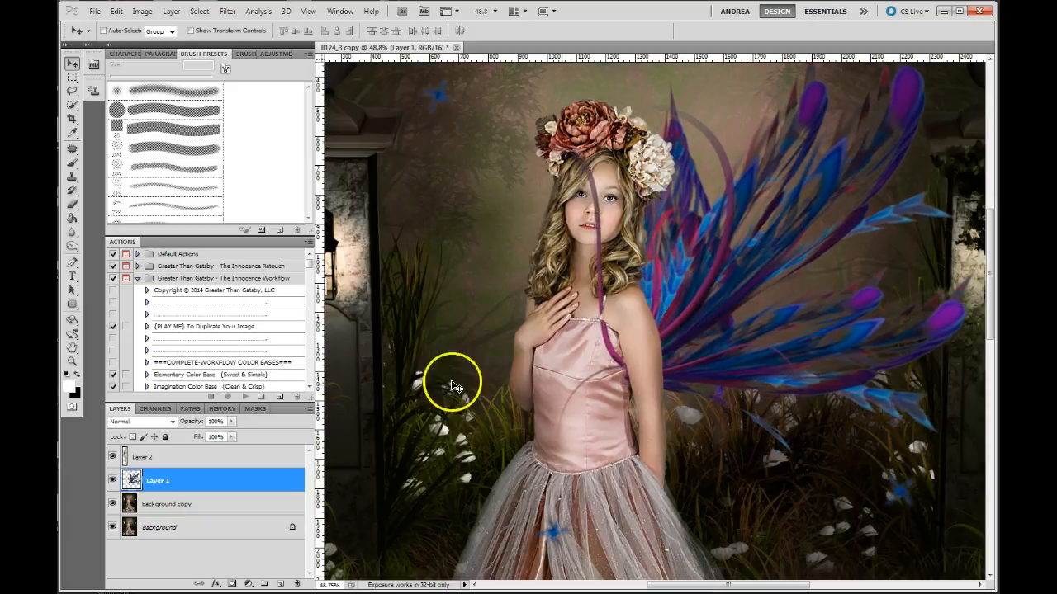
- Add a layer mask to the wing layer and hide the strand crossing the girl's face and bodice with a 150 px black brush
click(231, 584)
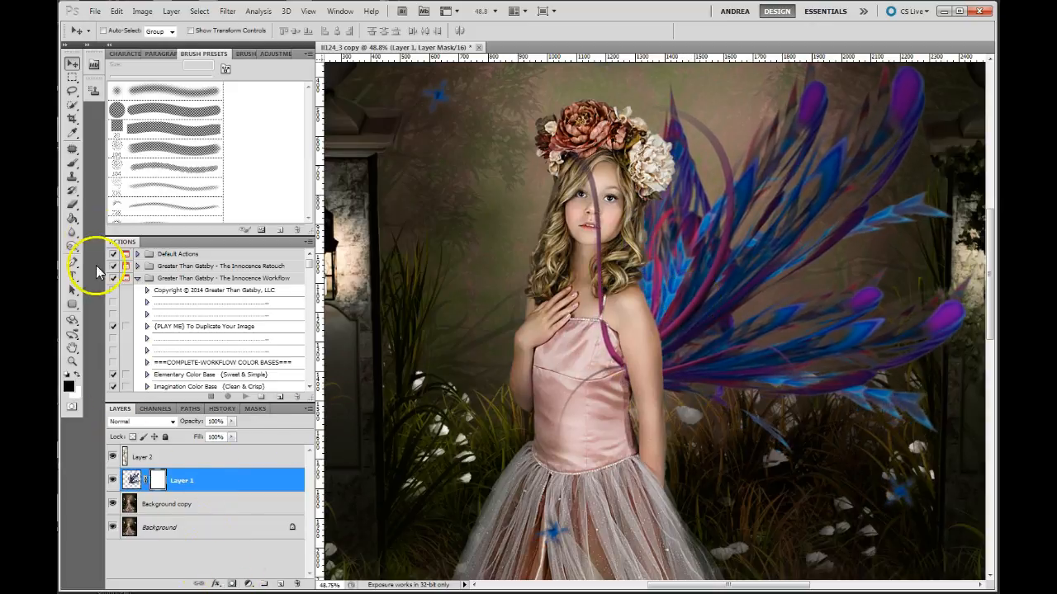
click(73, 165)
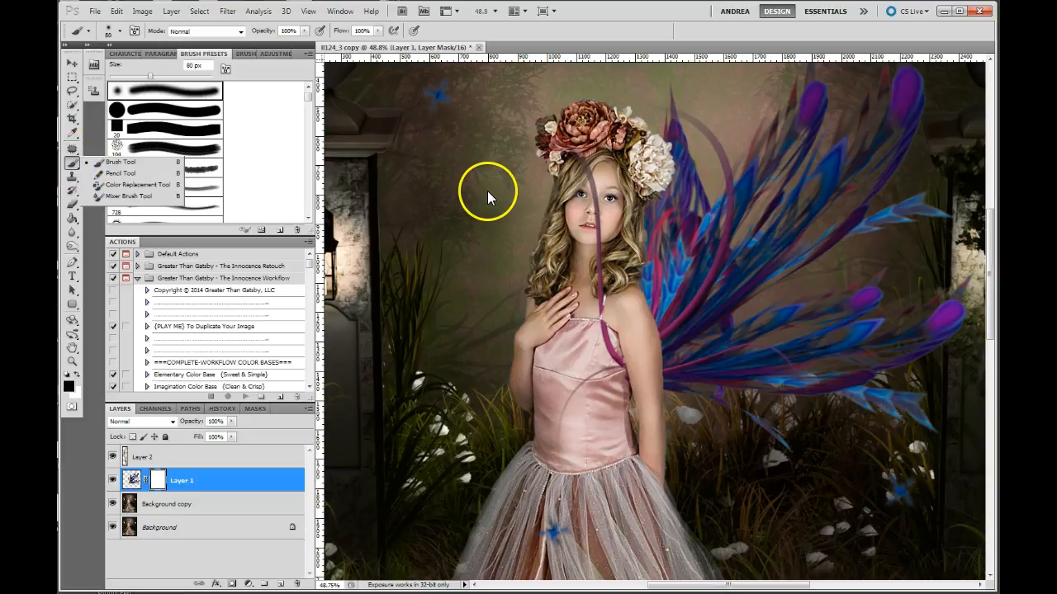
click(487, 190)
key(bracketright)
key(bracketright)
key(bracketright)
key(bracketright)
mouse_move(572, 159)
mouse_down()
mouse_move(592, 222)
mouse_move(611, 365)
mouse_up()
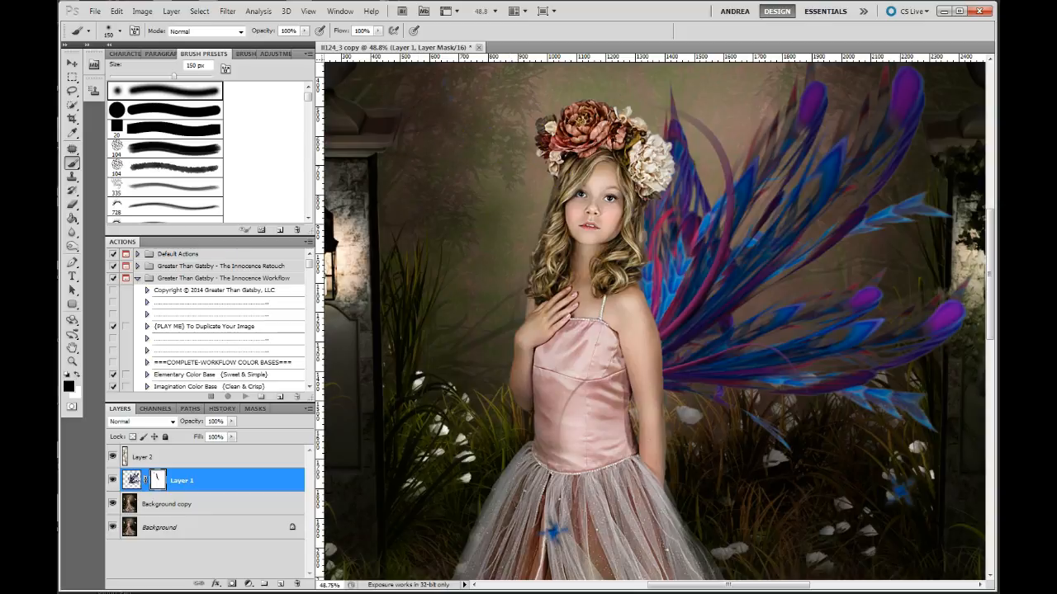
- Nudge the masked wing slightly up and away from the girl's body with the Move tool to refine its position behind her arm
click(71, 66)
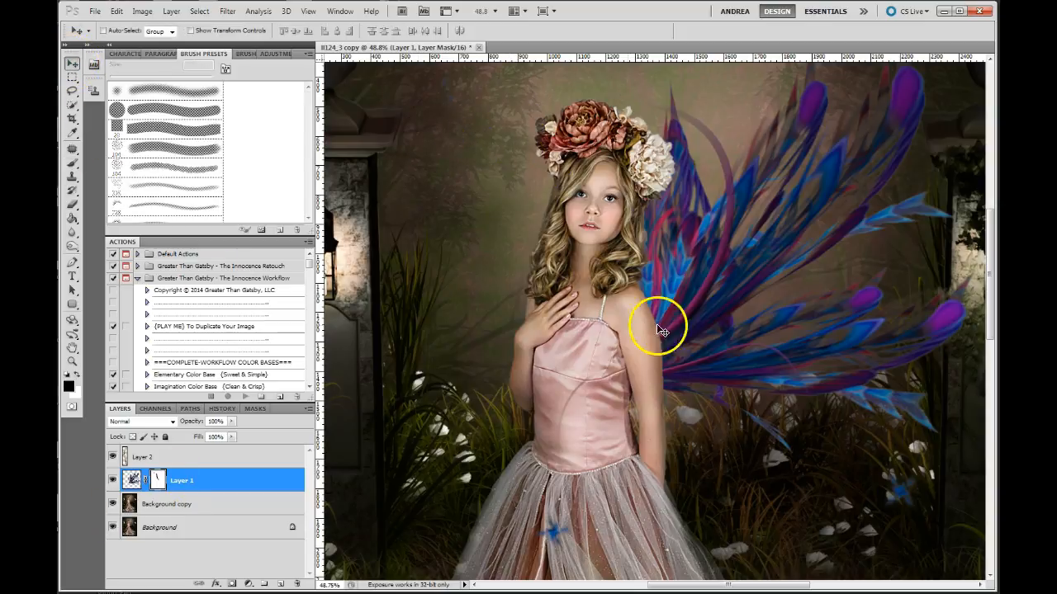
mouse_move(707, 294)
mouse_down()
mouse_move(751, 288)
mouse_move(710, 299)
mouse_move(702, 287)
mouse_up()
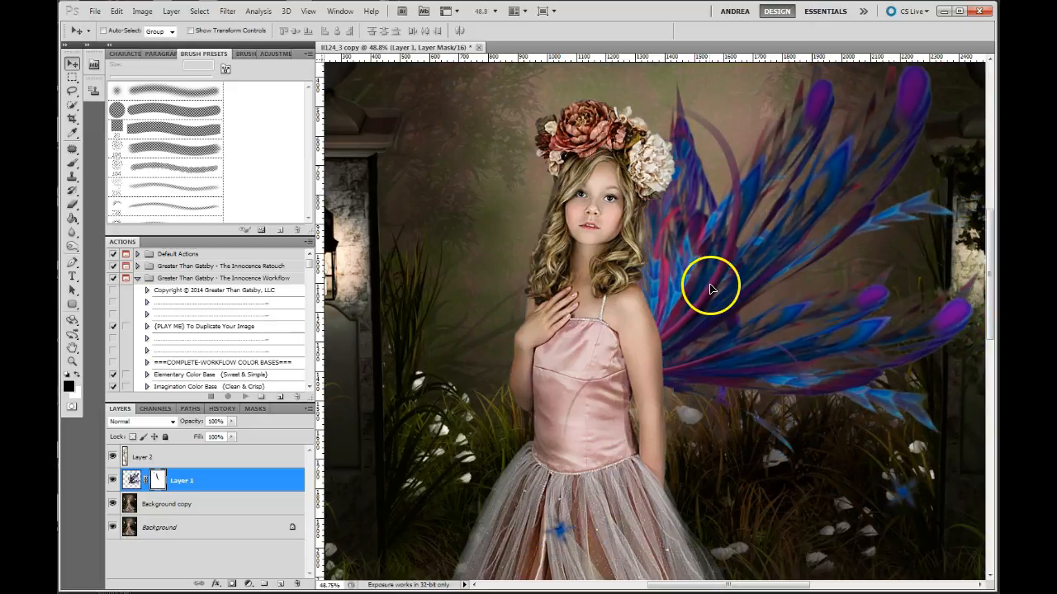
drag(629, 221, 696, 275)
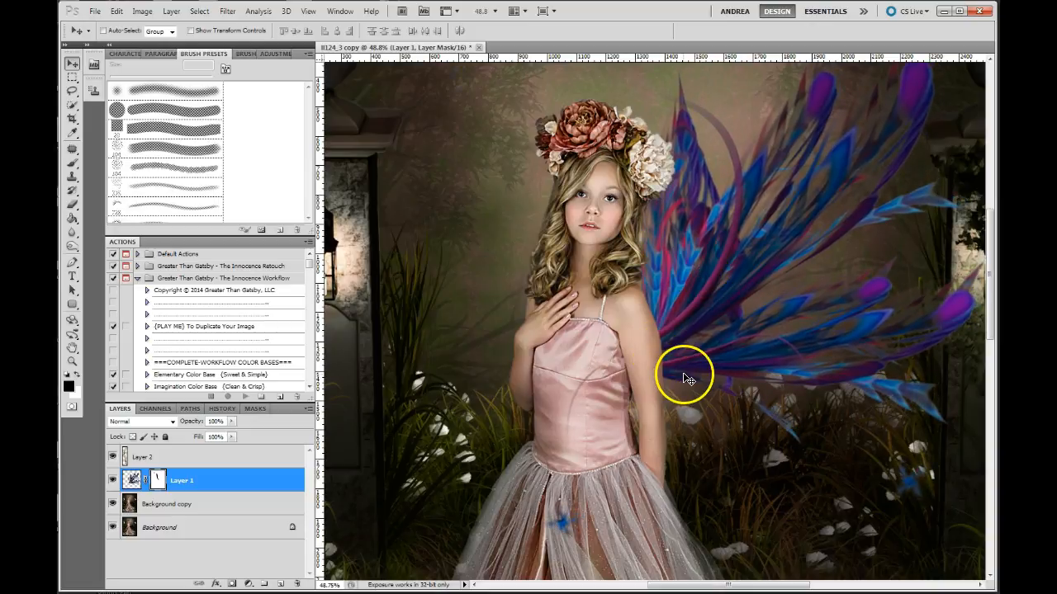